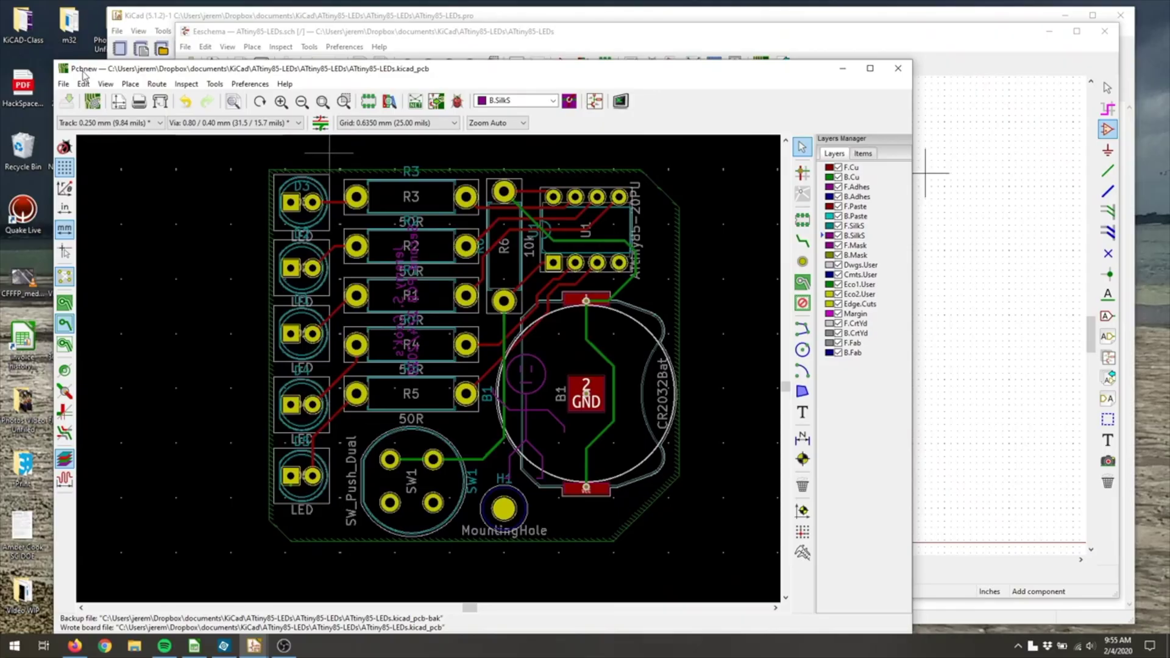
Step: Show the LED flasher board in the 3D Viewer and rotate it to an oblique view
click(105, 83)
click(138, 97)
drag(585, 329, 895, 360)
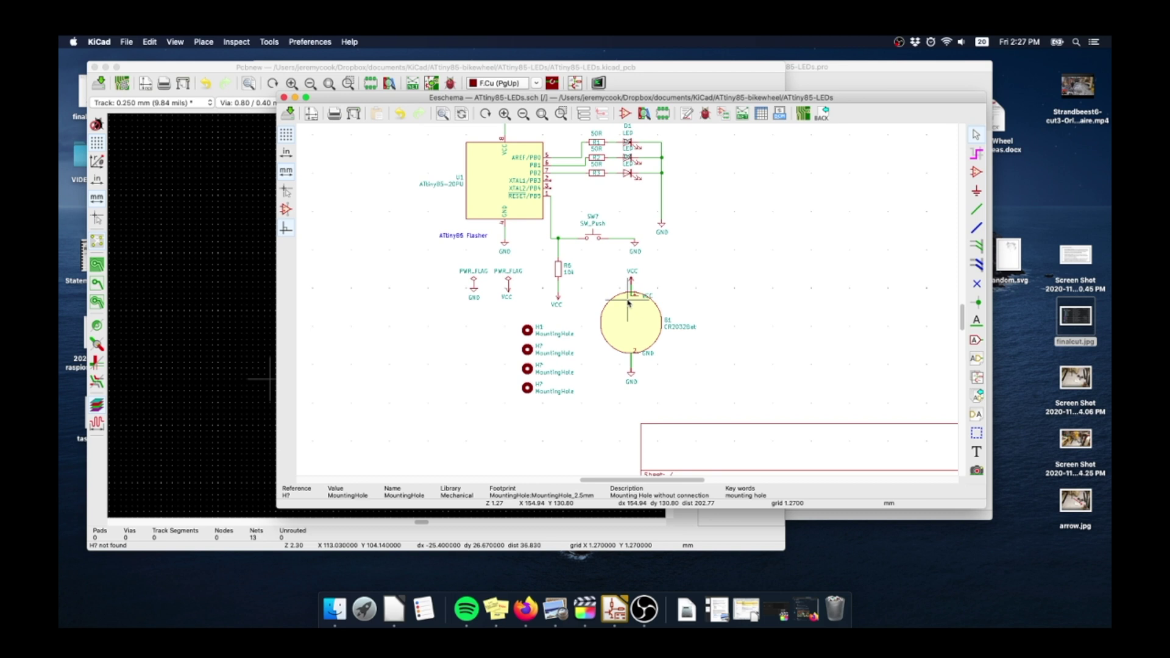
scroll(611, 288, up, 1)
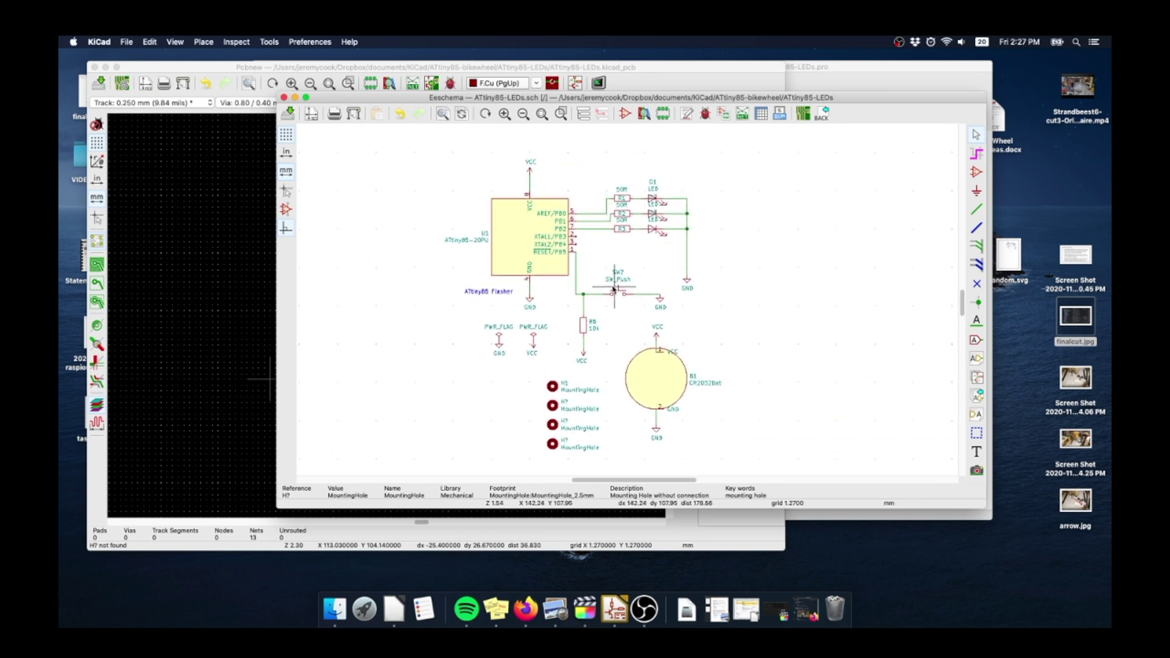
Step: Pan the canvas to centre the ATtiny85 schematic with its battery and mounting holes
middle_drag(614, 290, 654, 285)
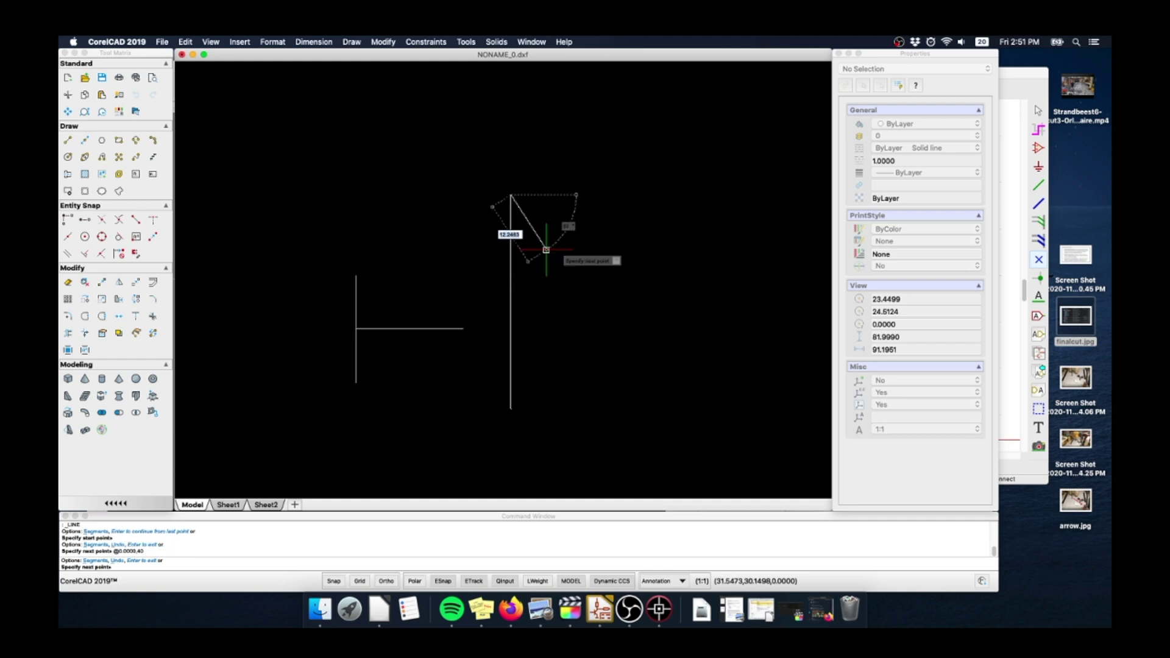
Step: Draw the slanted top edge line up to the top point of the bracket outline
key(Escape)
click(559, 455)
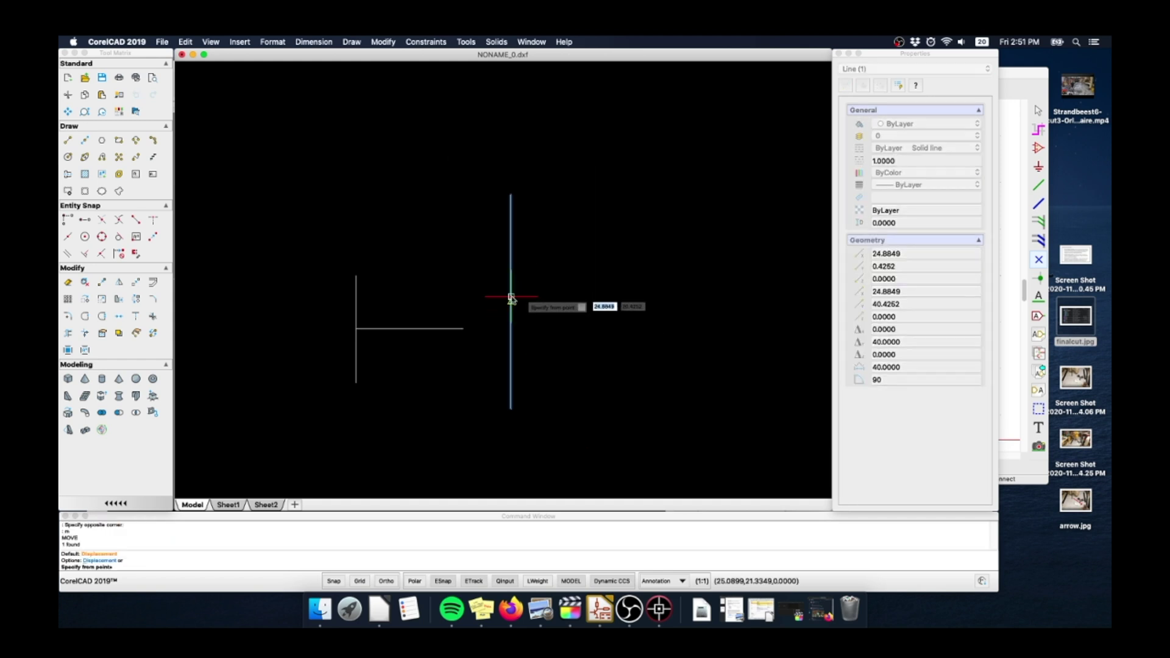
key(Escape)
key(Escape)
text(l)
key(Return)
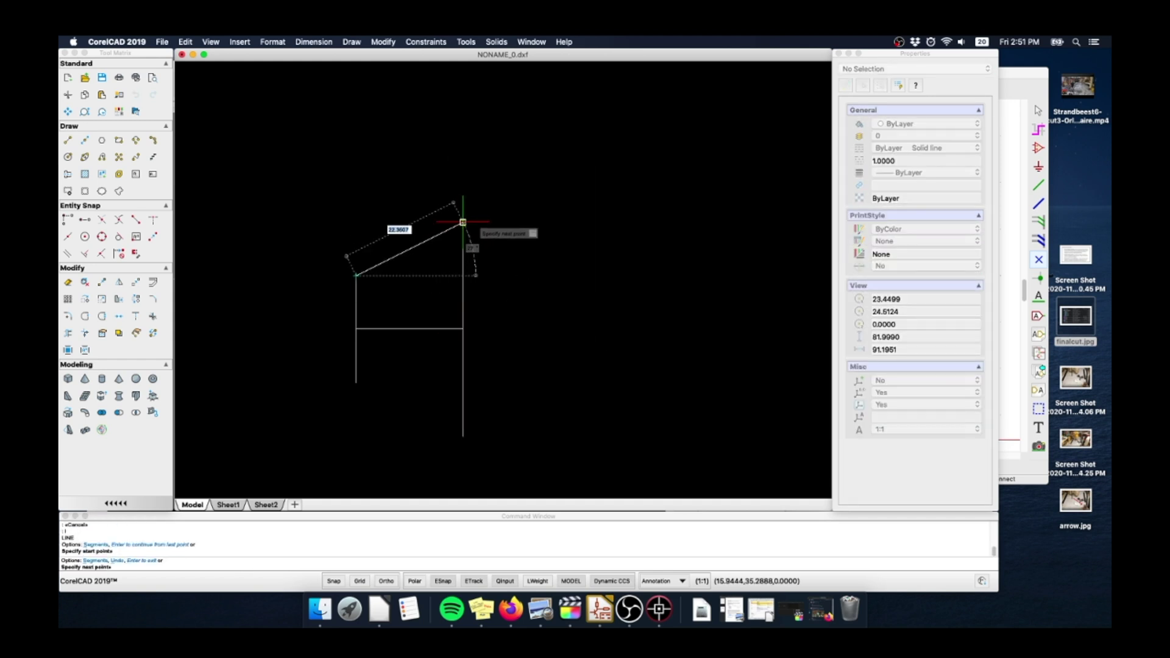
click(462, 222)
key(Escape)
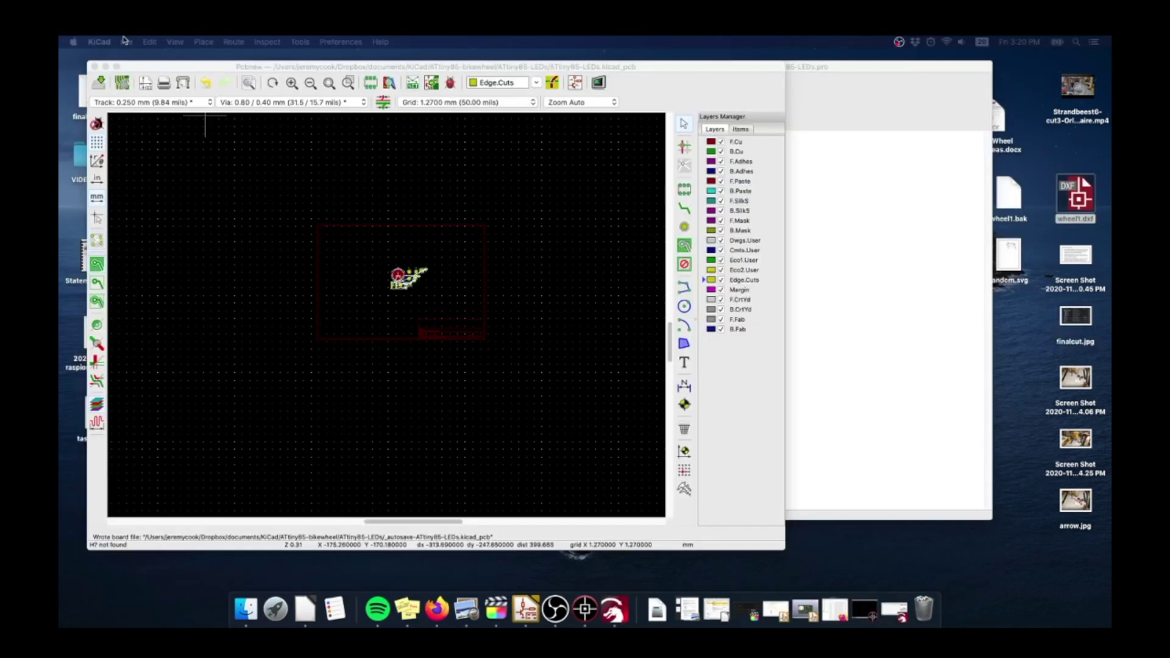
Step: Import wheel1.dxf as the Edge.Cuts board outline and start placing LED D3 inside it
click(126, 41)
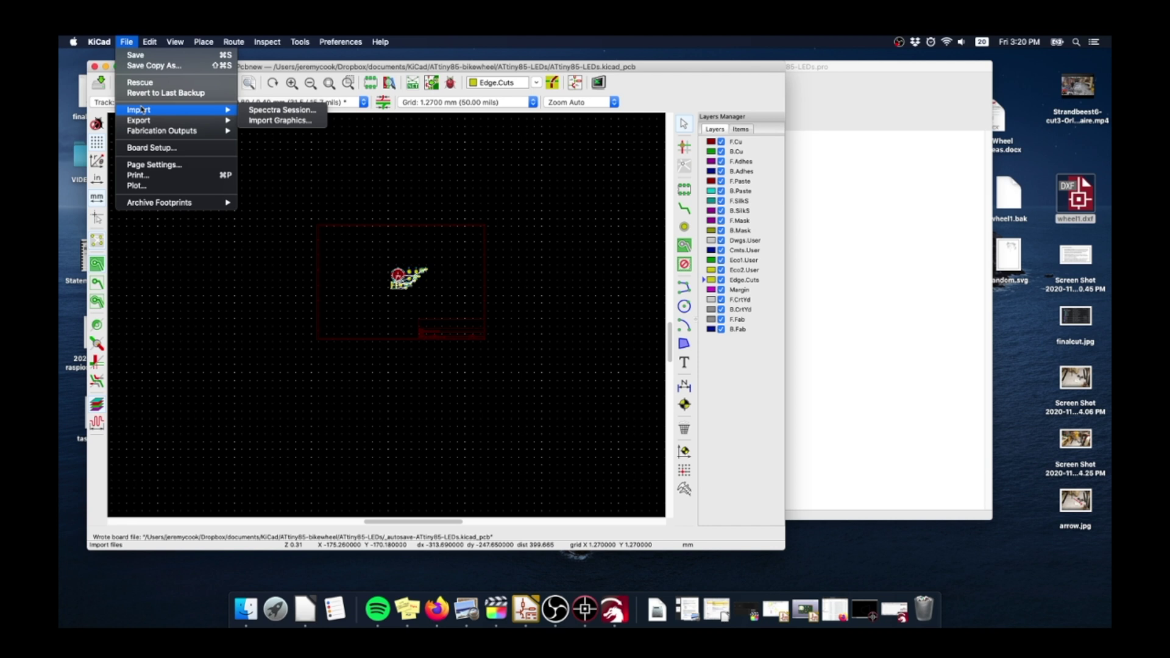
click(260, 121)
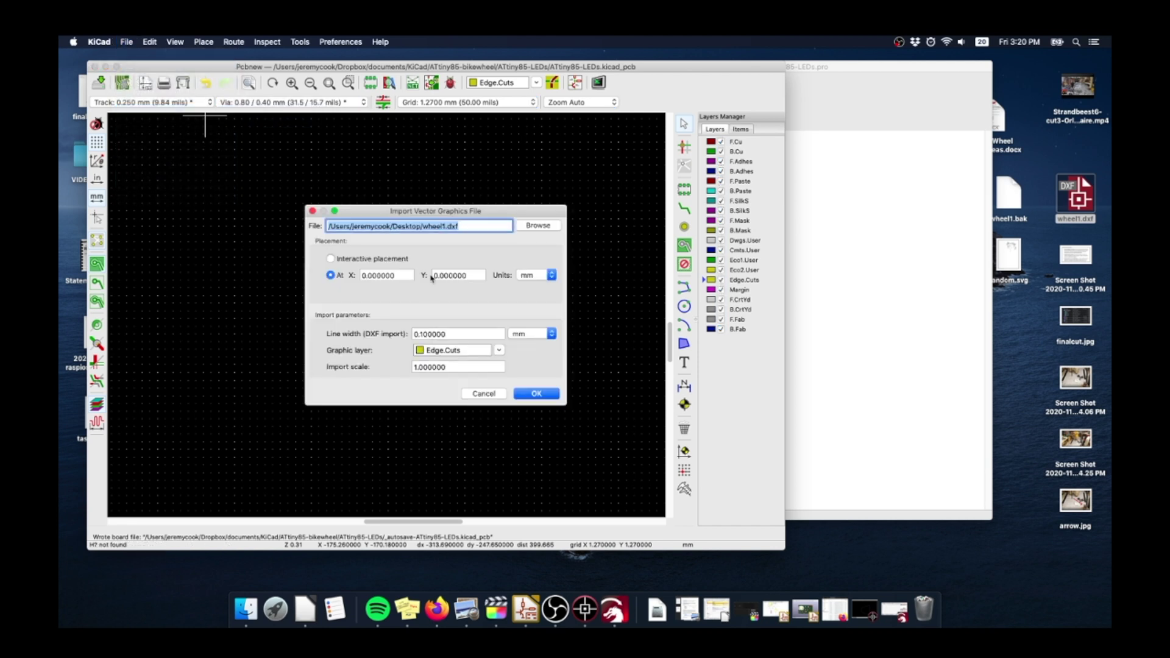
click(536, 394)
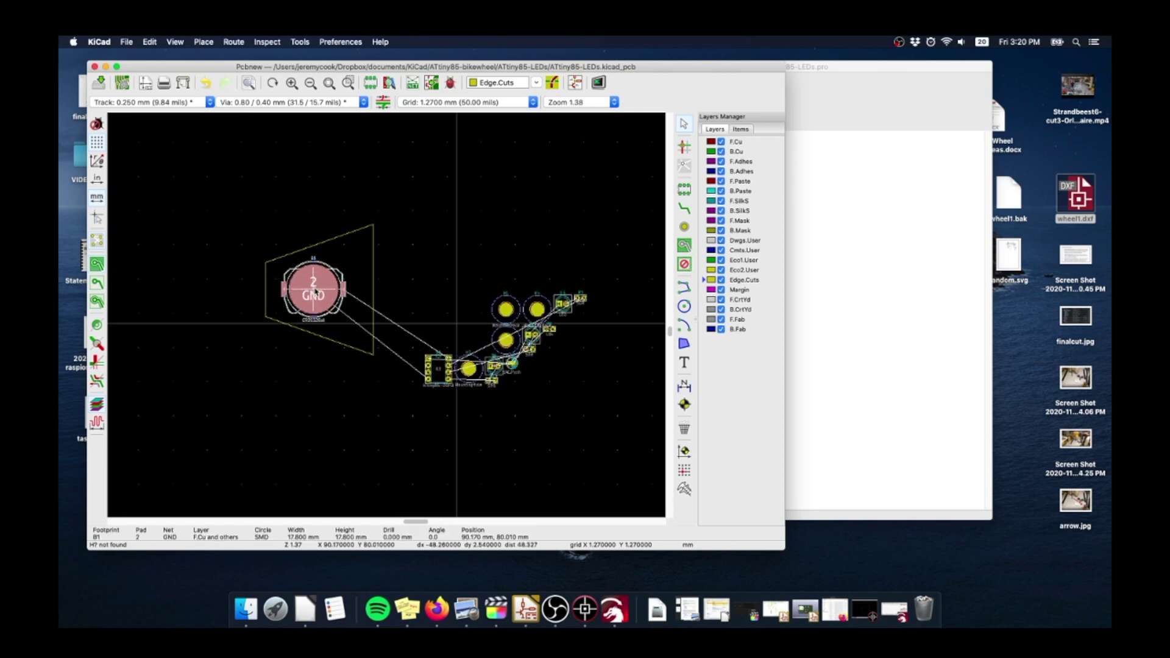
scroll(447, 436, up, 2)
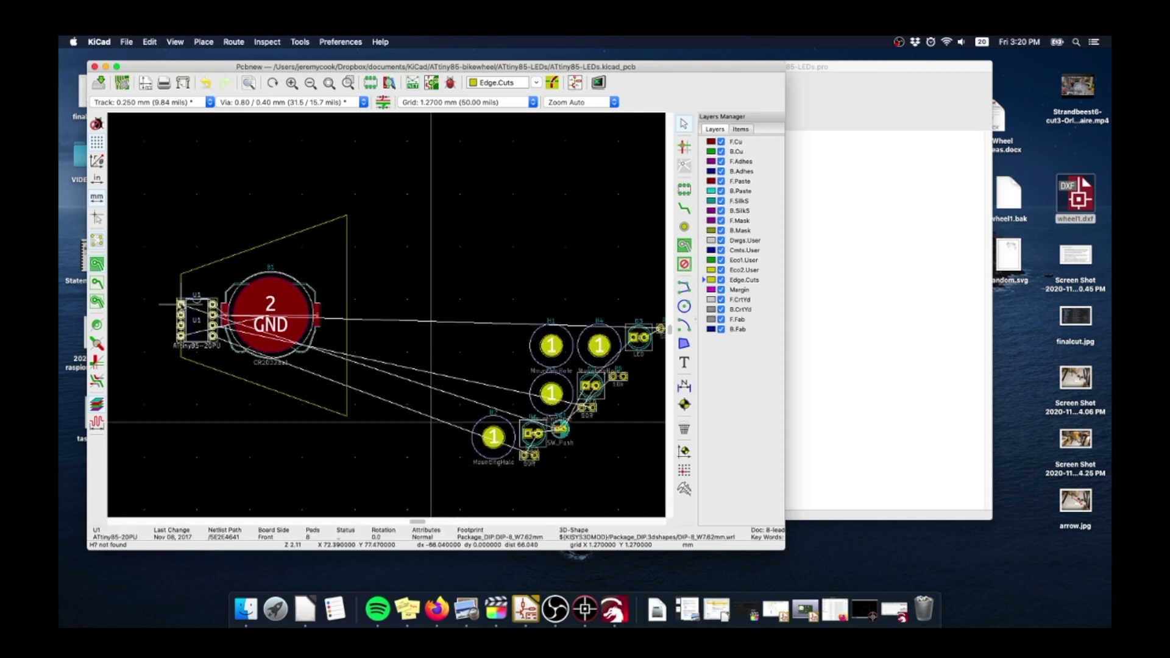
scroll(431, 422, down, 1)
scroll(543, 289, down, 3)
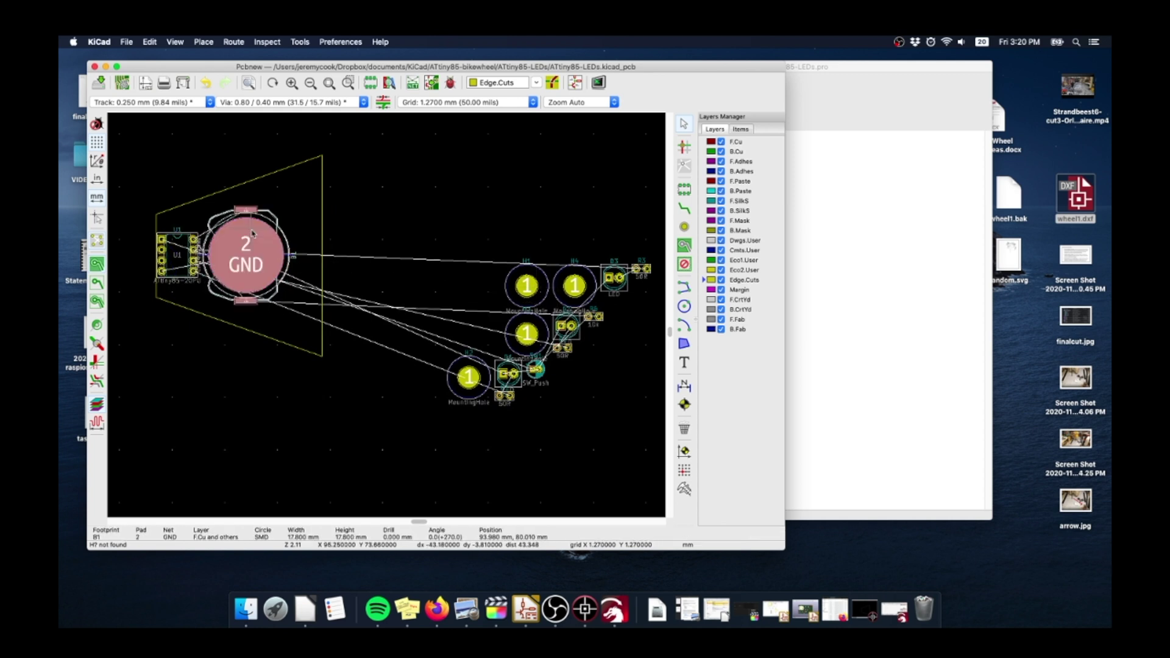
scroll(253, 234, left, 2)
scroll(465, 253, right, 4)
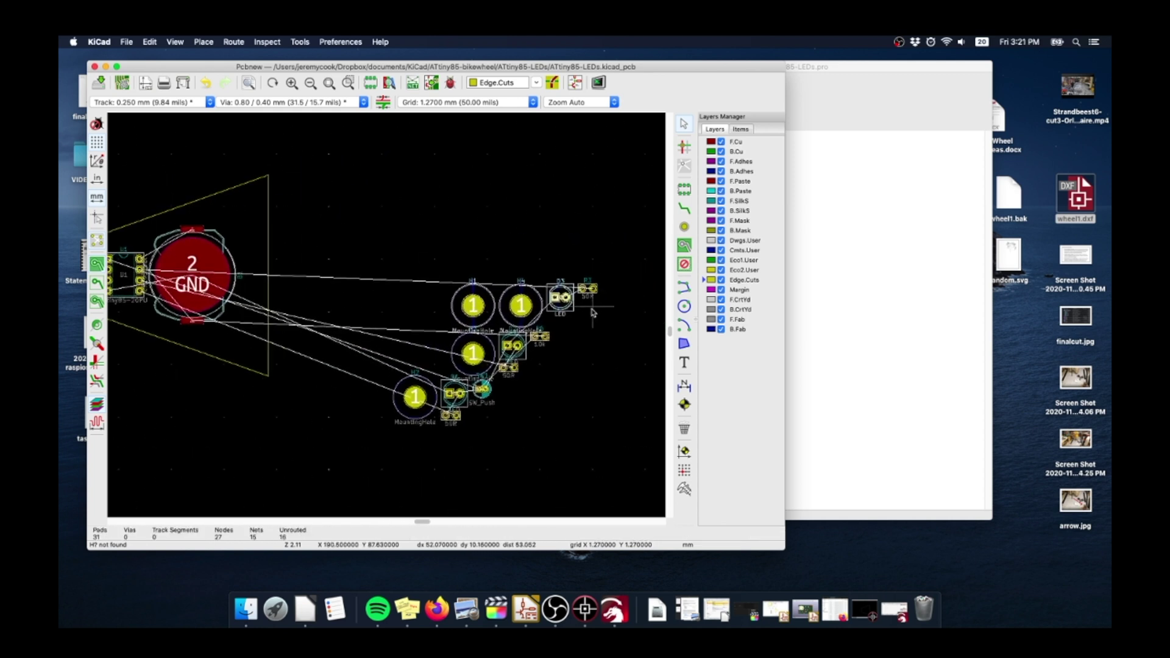
scroll(339, 240, left, 4)
scroll(482, 225, right, 3)
click(605, 271)
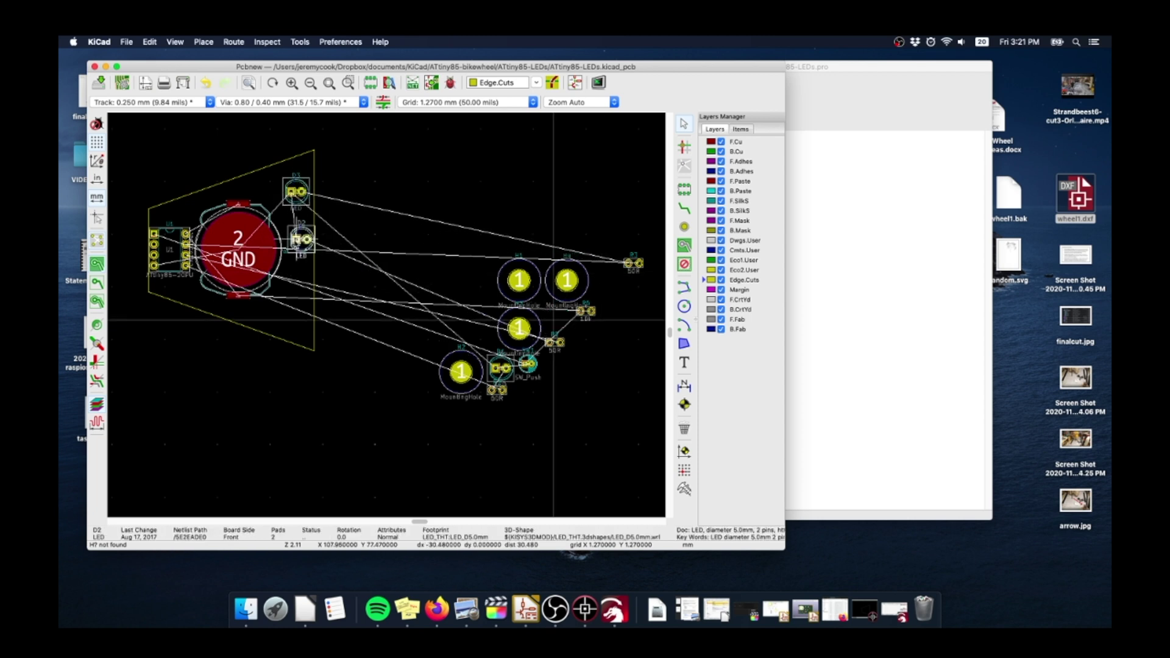
scroll(494, 368, left, 1)
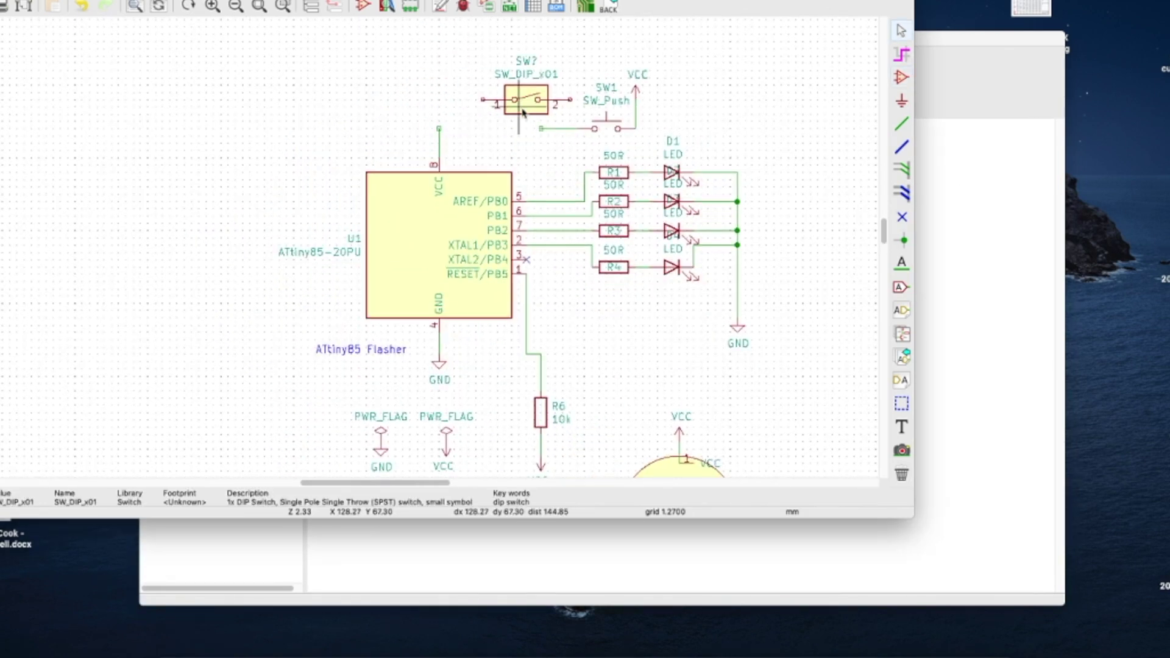
scroll(546, 107, up, 1)
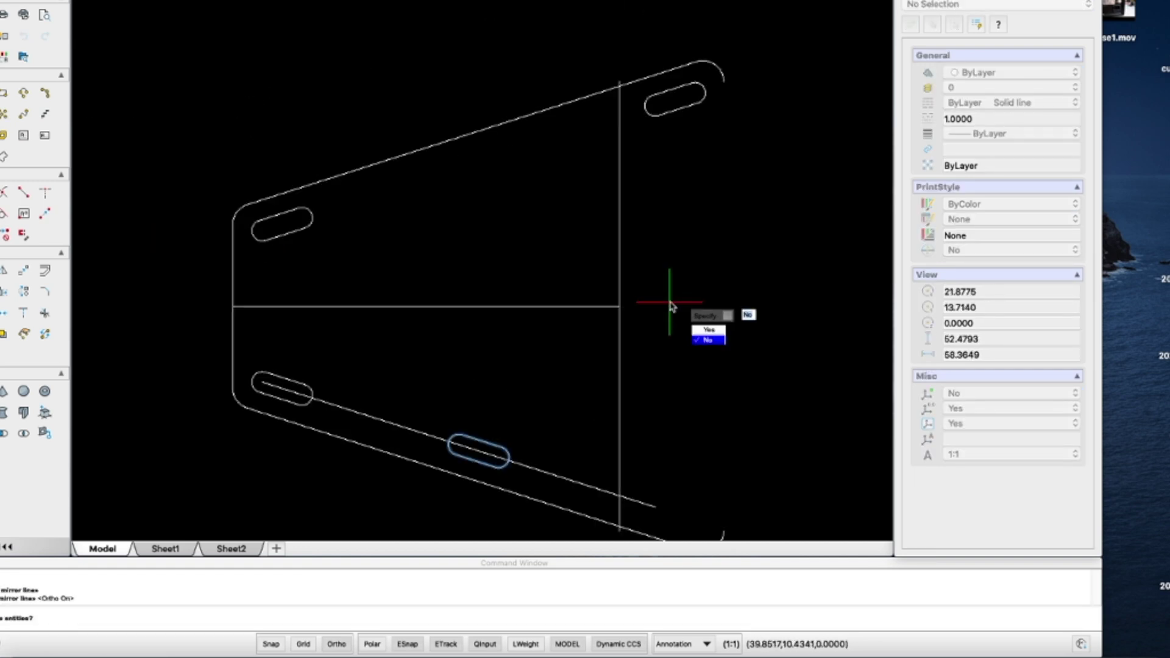
scroll(670, 306, down, 3)
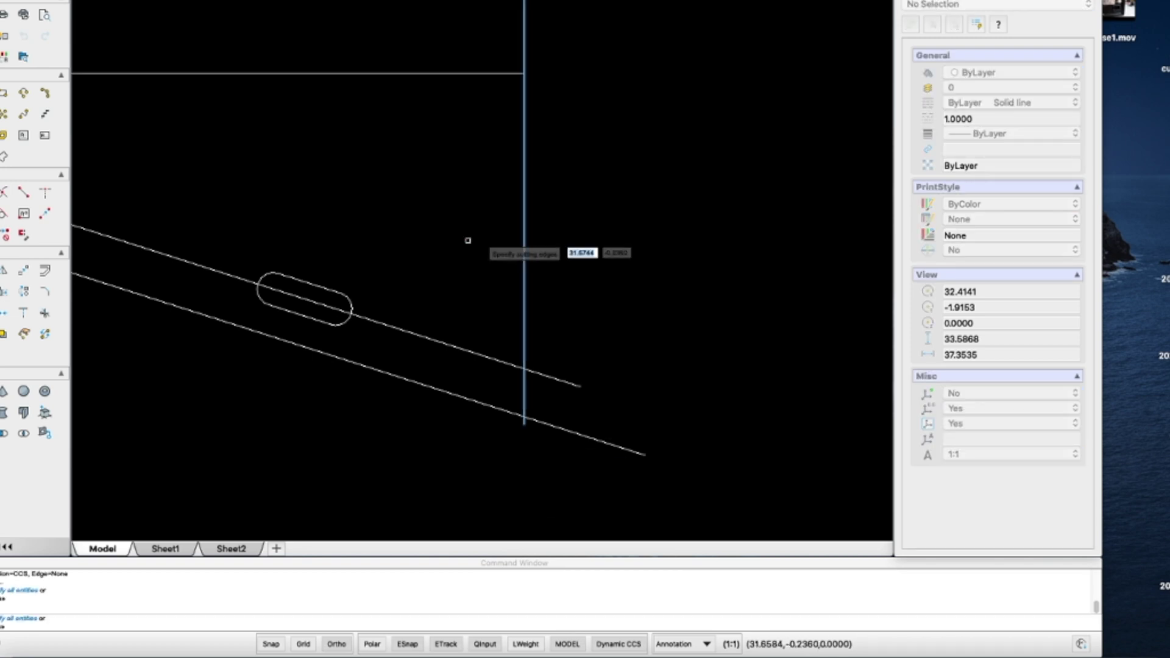
scroll(466, 241, down, 2)
Step: Trim both slanted line overhangs back to the right-hand vertical edge
right_click(568, 147)
click(587, 153)
click(571, 15)
click(565, 378)
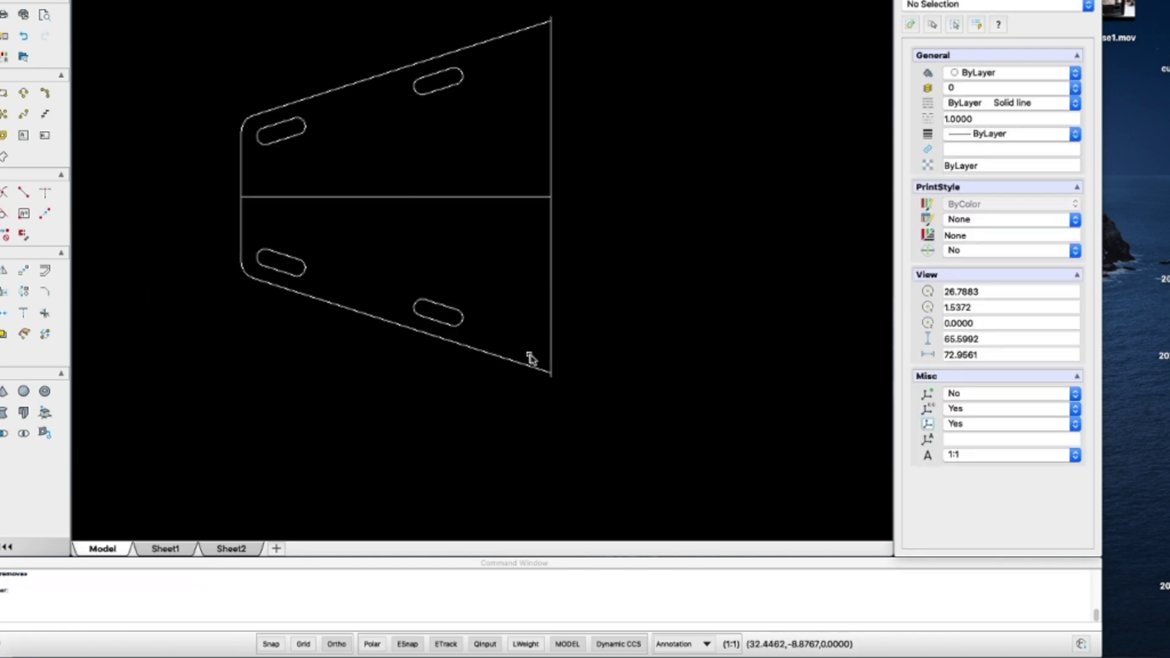
scroll(561, 76, up, 3)
scroll(496, 287, down, 3)
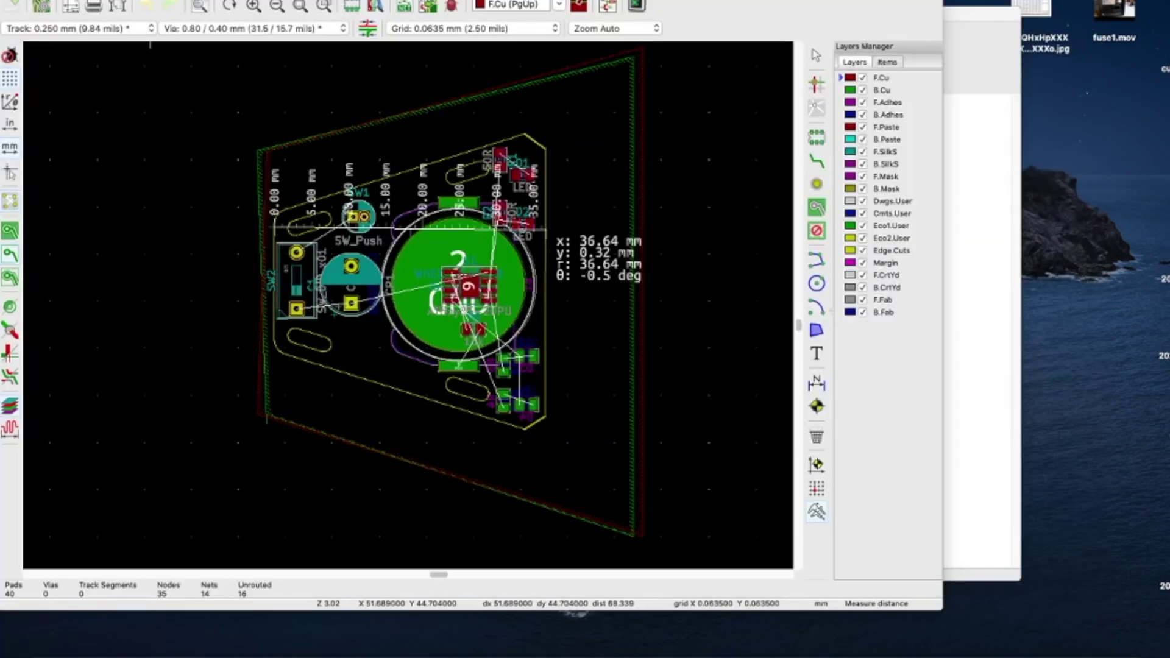
Step: Import wheel3.dxf from the Wheel PCB folder as the outline, then inspect the board in 3D
click(27, 2)
click(185, 71)
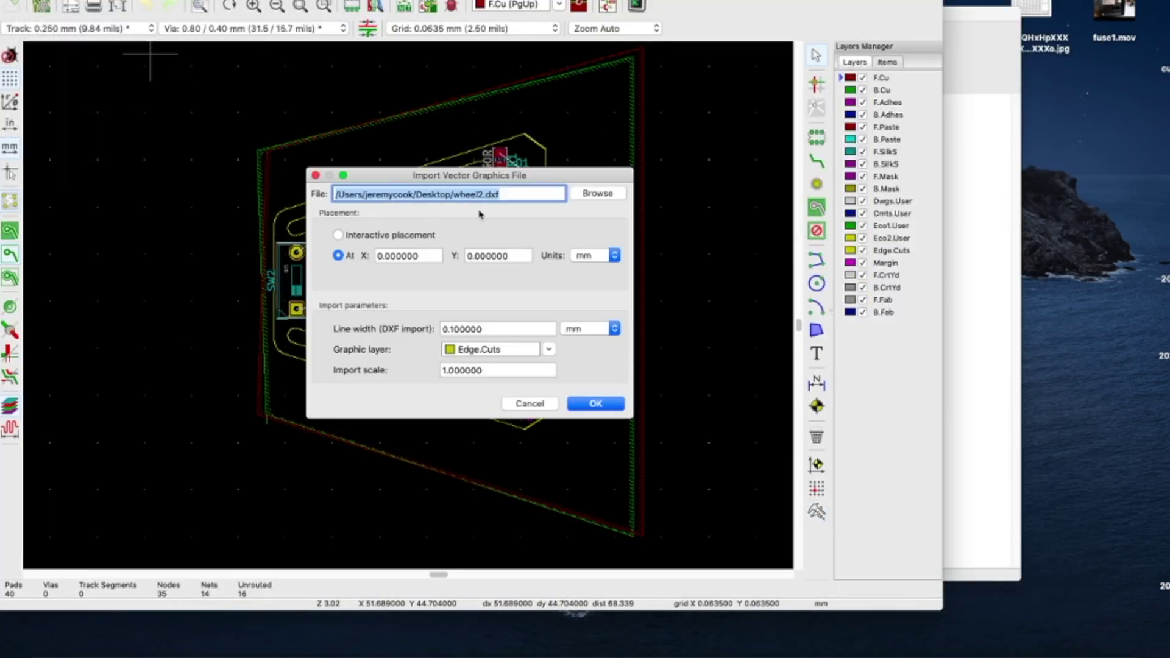
click(597, 194)
double_click(538, 384)
click(533, 304)
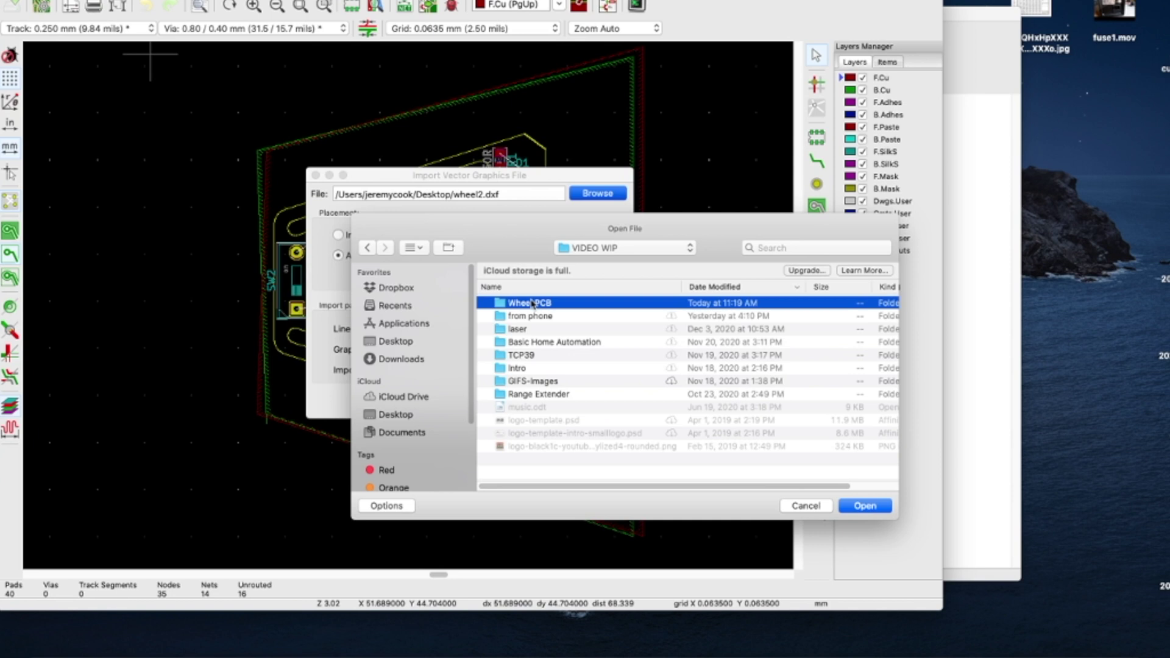
double_click(537, 305)
key(Return)
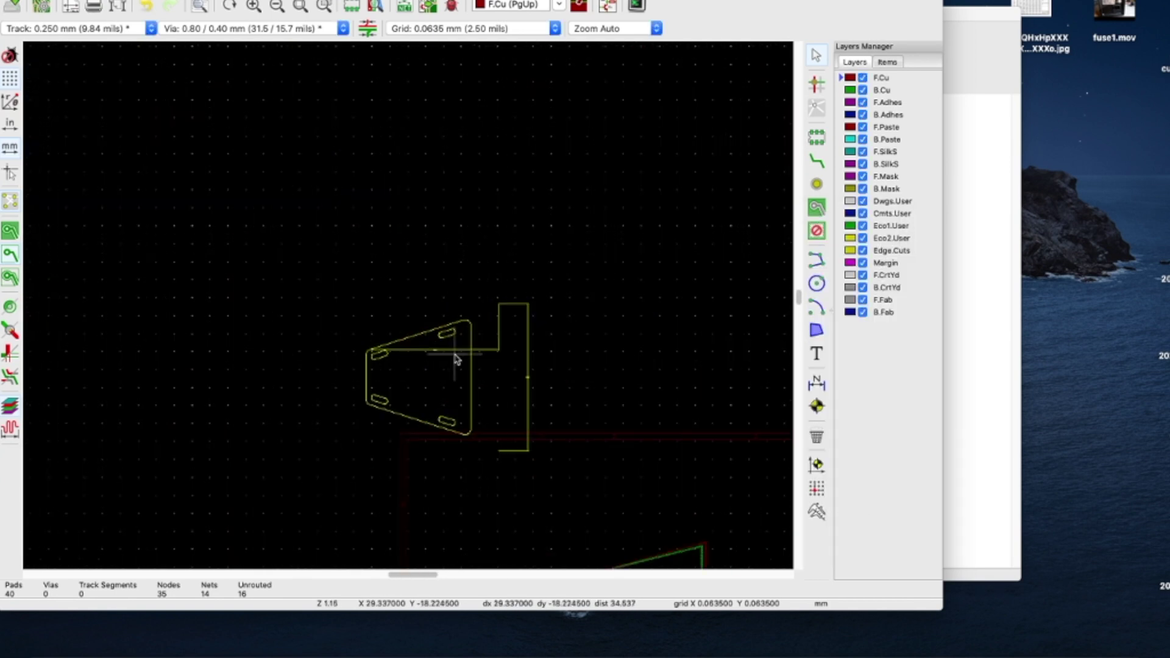
scroll(455, 359, up, 5)
scroll(405, 309, down, 2)
scroll(331, 253, down, 3)
scroll(534, 402, up, 2)
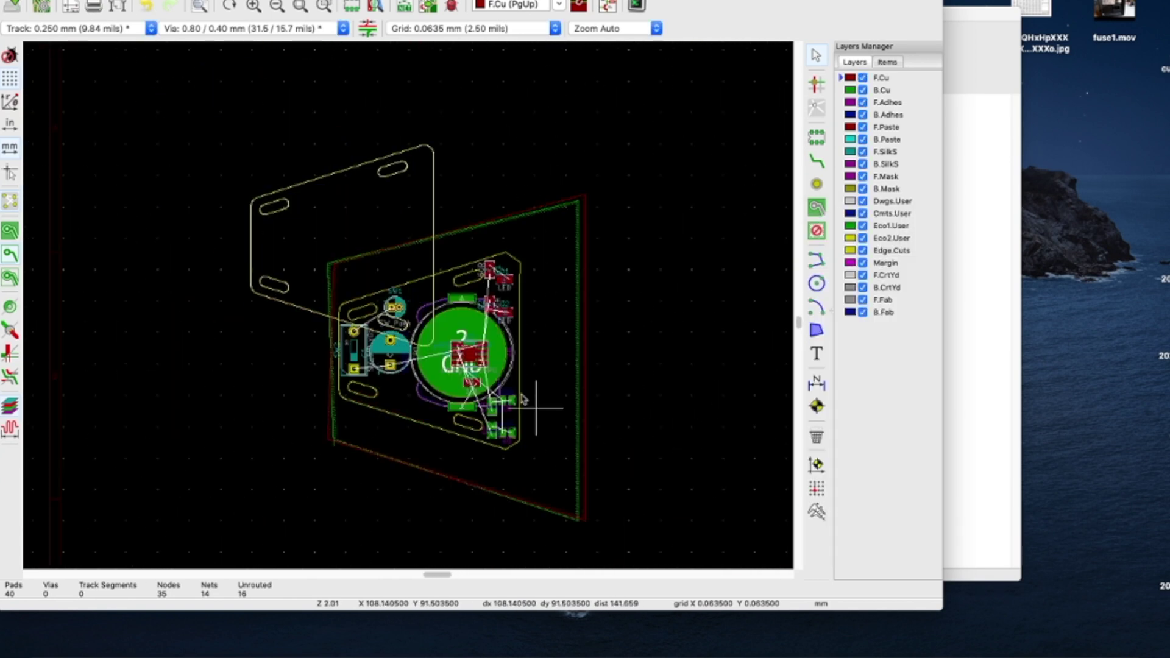
scroll(619, 518, right, 3)
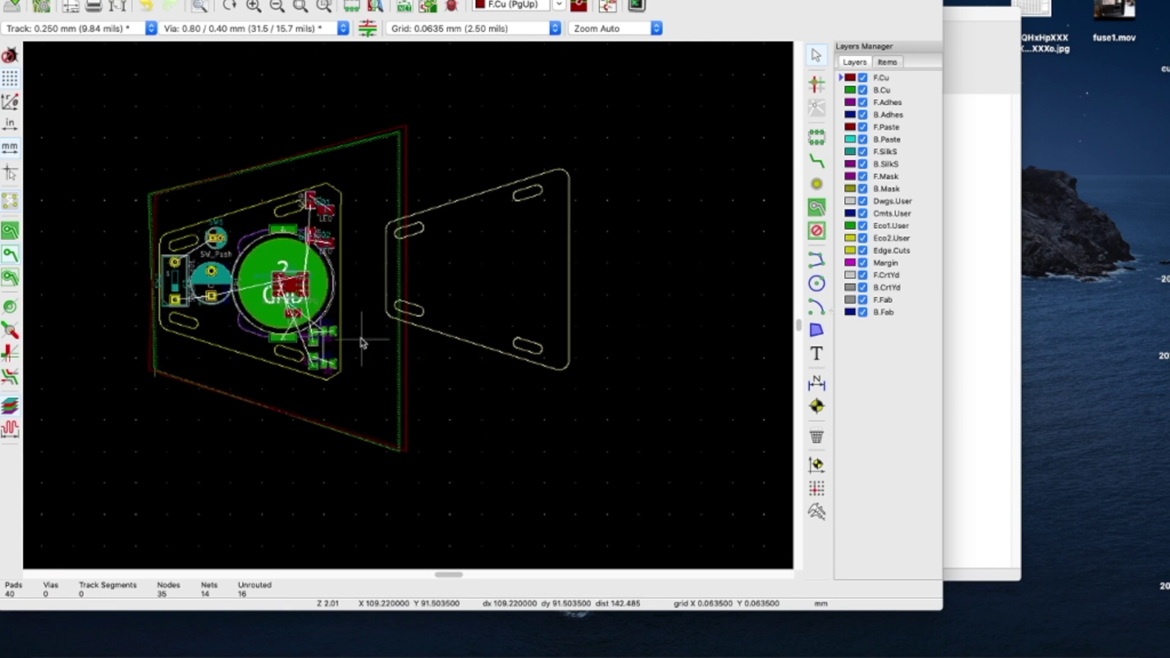
scroll(361, 343, up, 3)
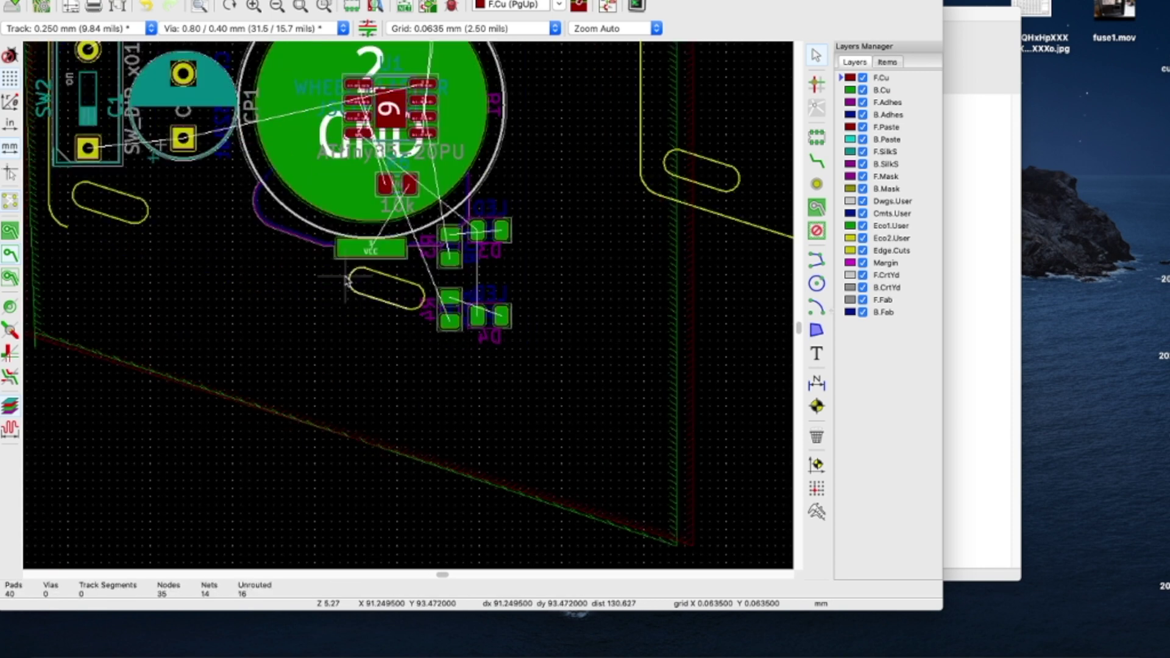
scroll(283, 267, down, 3)
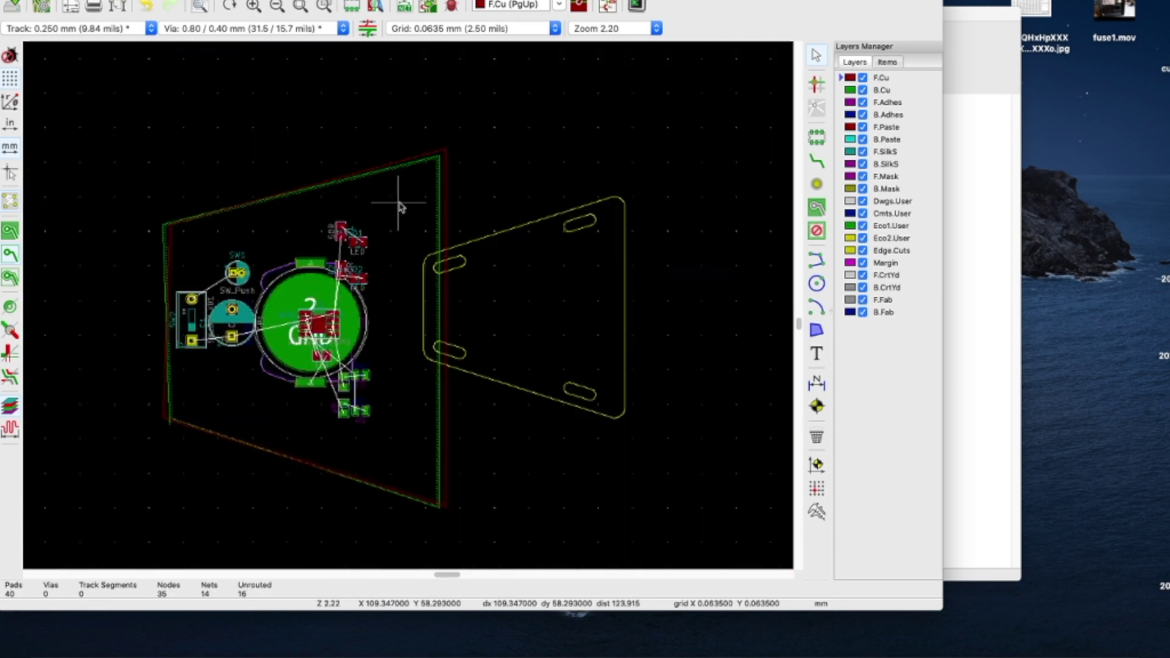
scroll(595, 430, left, 3)
scroll(573, 437, up, 2)
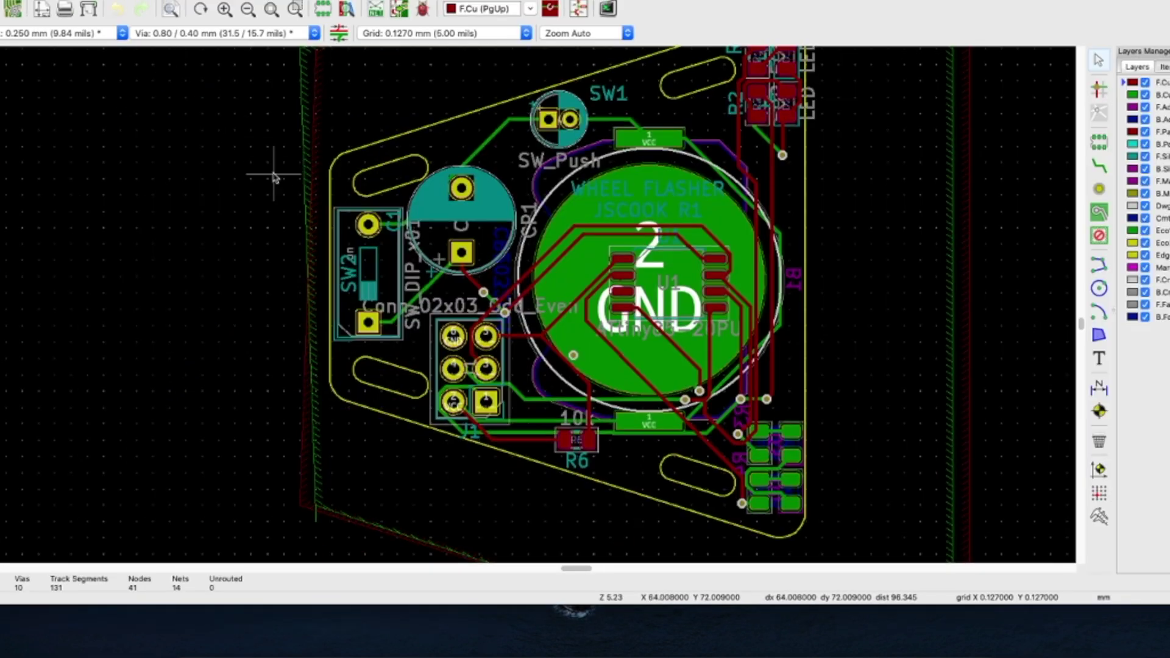
key(alt+3)
mouse_move(692, 329)
mouse_down()
mouse_move(666, 329)
mouse_move(641, 359)
mouse_move(669, 310)
mouse_up()
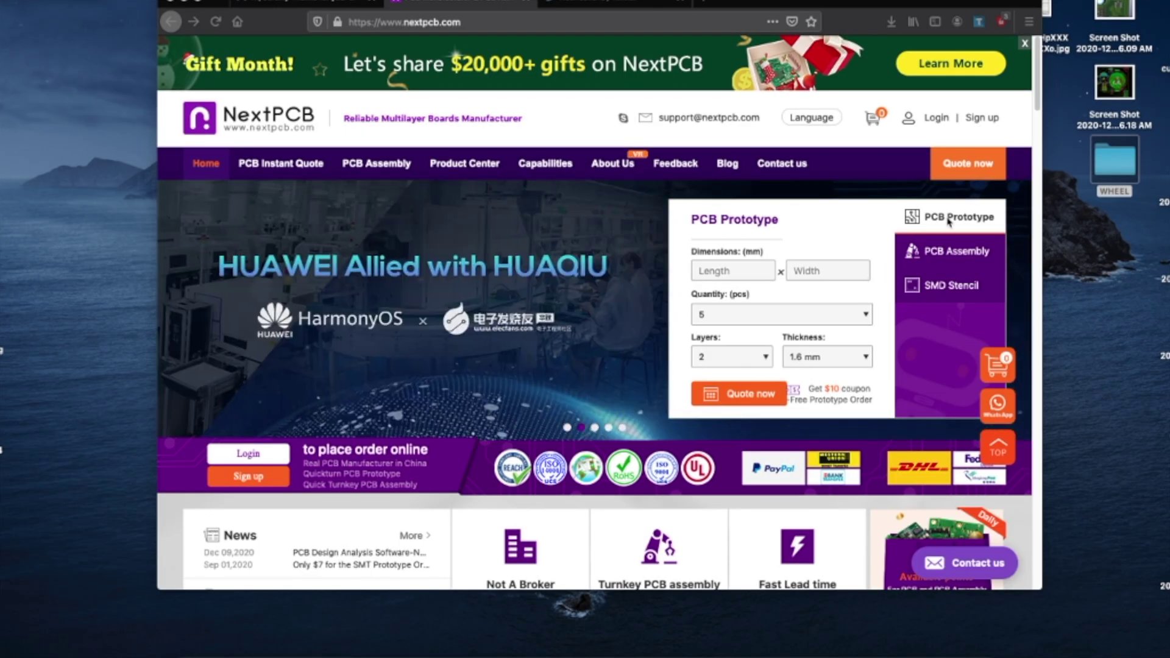
scroll(713, 274, down, 3)
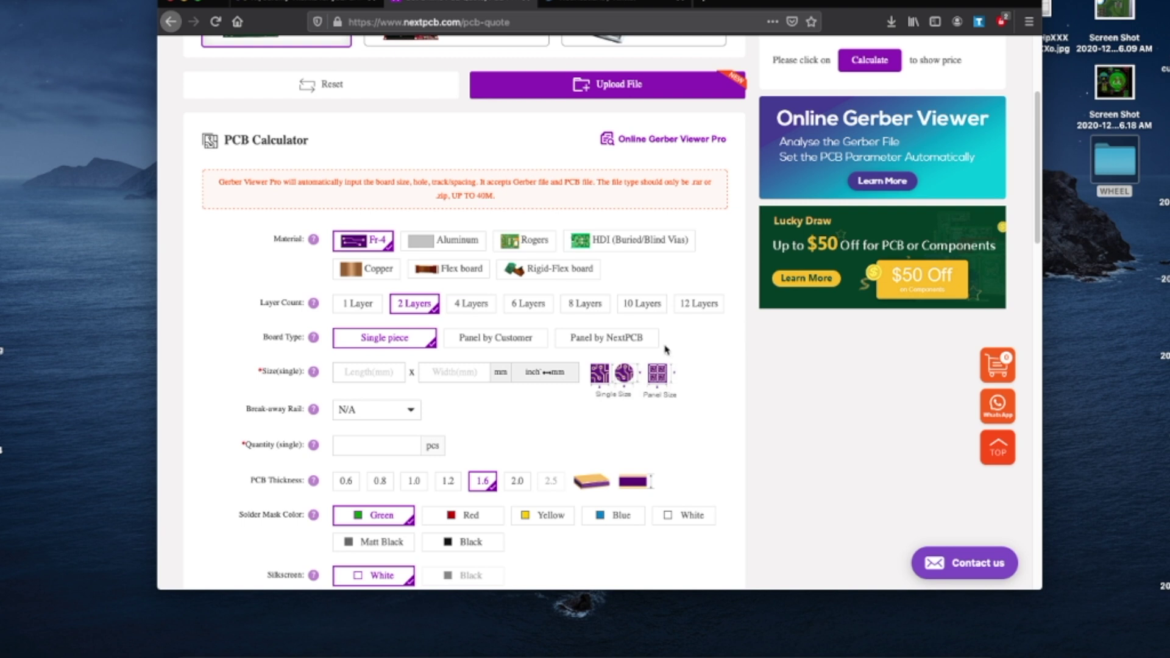
scroll(642, 412, down, 2)
scroll(642, 416, down, 8)
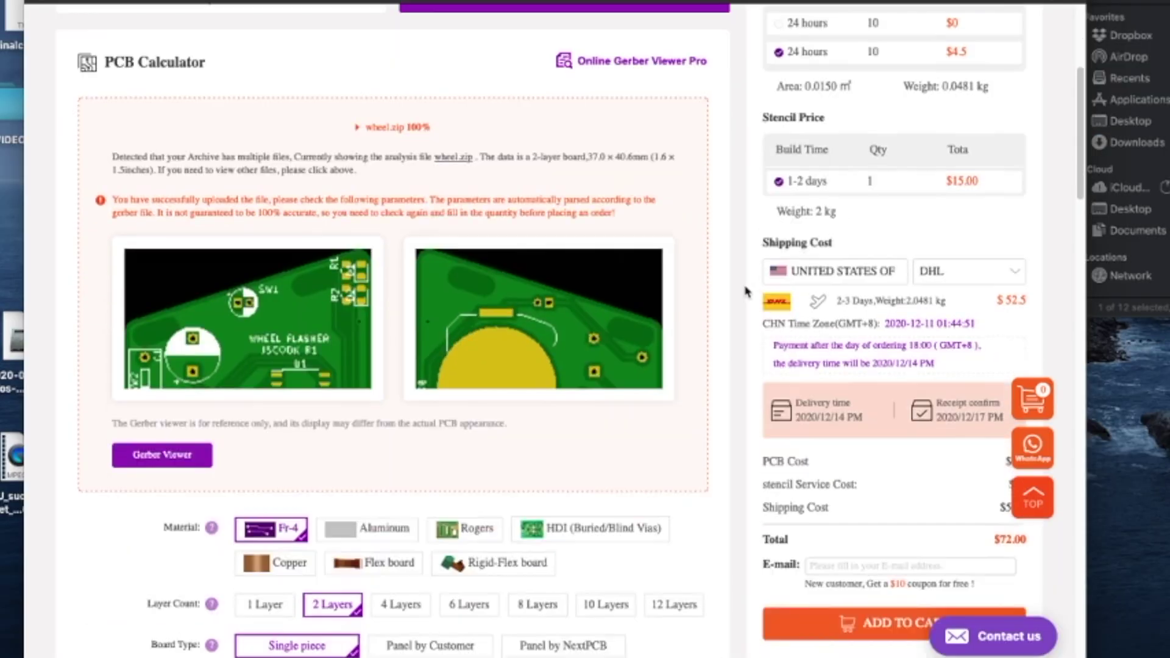
scroll(737, 260, down, 1)
scroll(737, 260, down, 2)
scroll(736, 260, down, 3)
scroll(736, 261, down, 3)
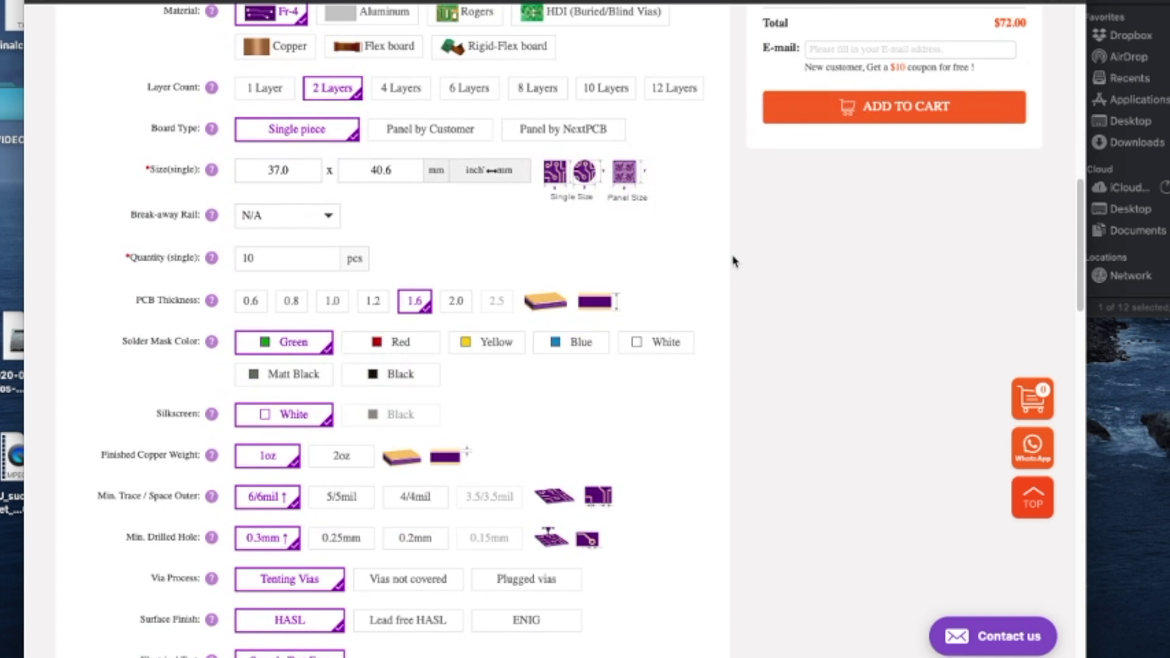
scroll(734, 259, up, 3)
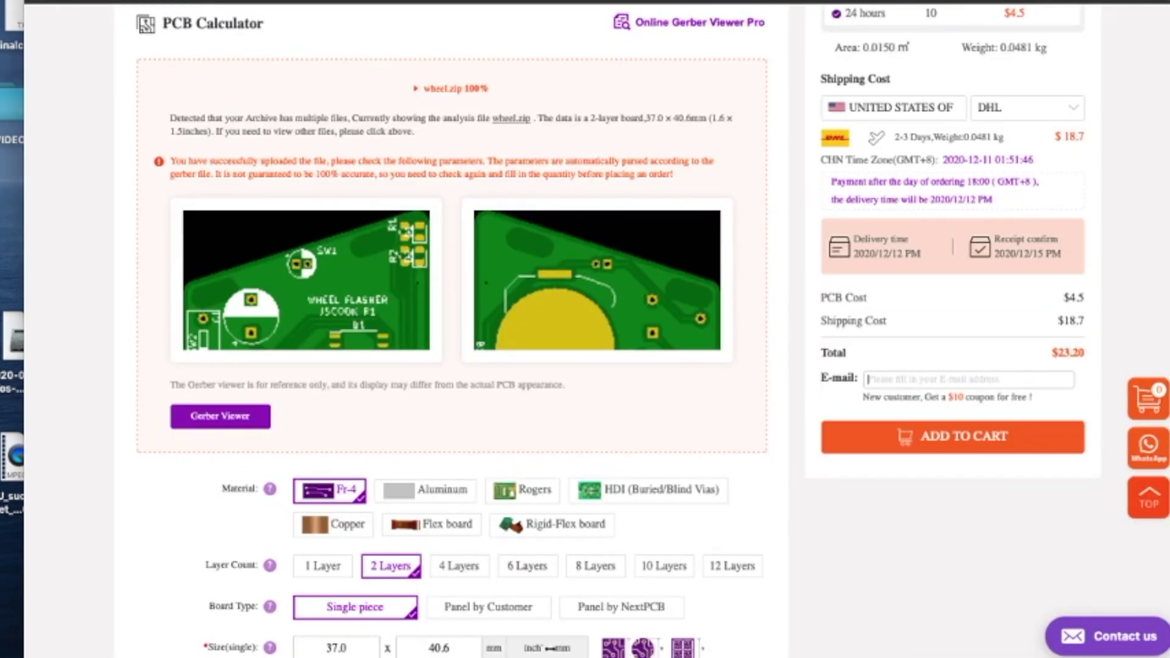